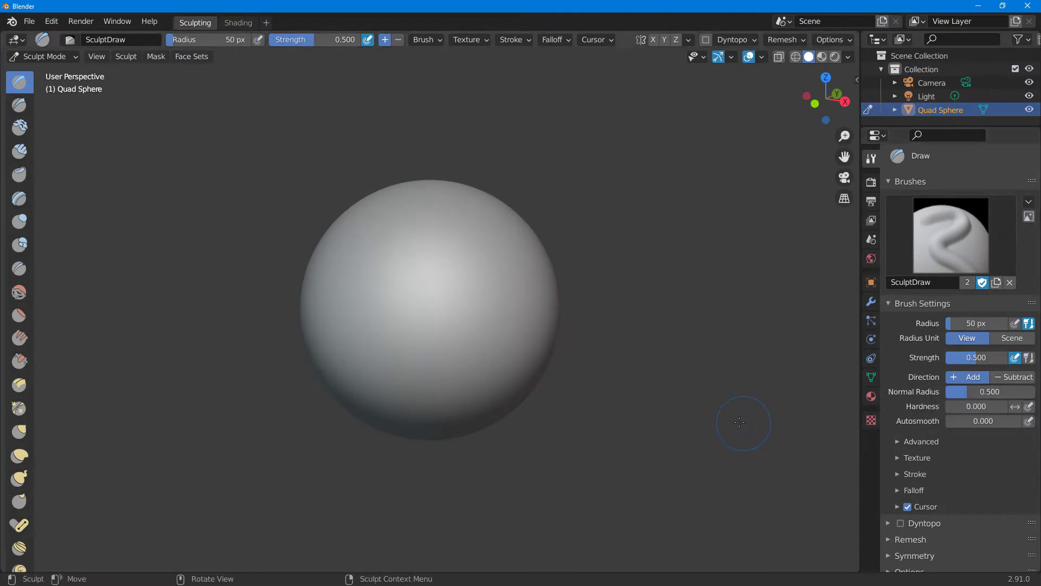
Enable dynamic topology and sculpt freehand raised ridges across the sphere's surface with the Draw brush.
click(704, 41)
click(731, 40)
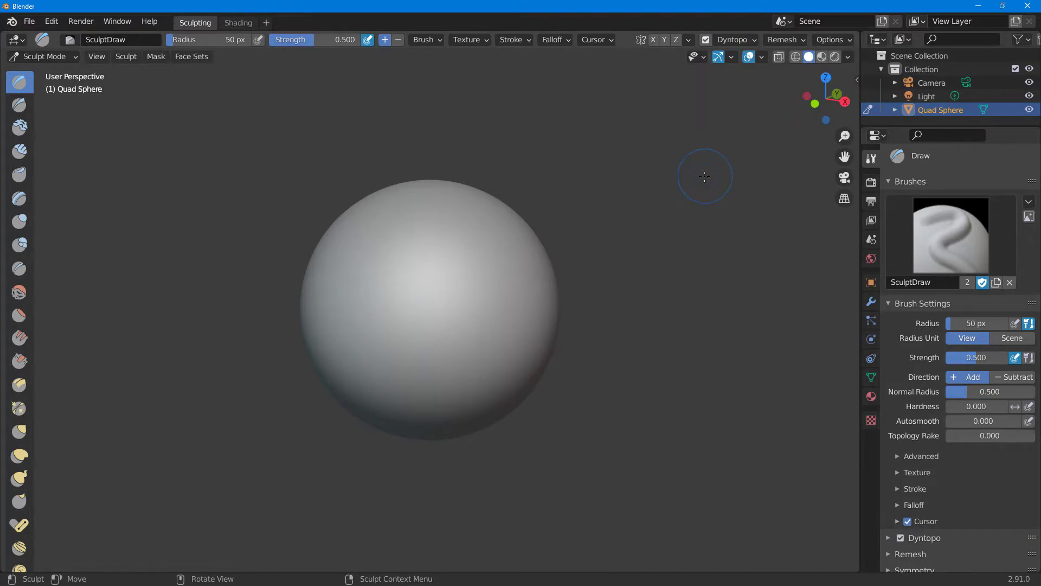
scroll(519, 232, up, 4)
scroll(519, 233, down, 3)
mouse_move(481, 216)
mouse_down()
mouse_move(430, 284)
mouse_move(423, 213)
mouse_move(432, 285)
mouse_move(393, 299)
mouse_move(402, 365)
mouse_move(420, 333)
mouse_up()
mouse_move(420, 333)
middle_down()
mouse_move(513, 320)
mouse_move(521, 258)
mouse_move(487, 325)
middle_up()
mouse_move(487, 325)
mouse_down()
mouse_move(416, 216)
mouse_move(386, 249)
mouse_move(402, 302)
mouse_up()
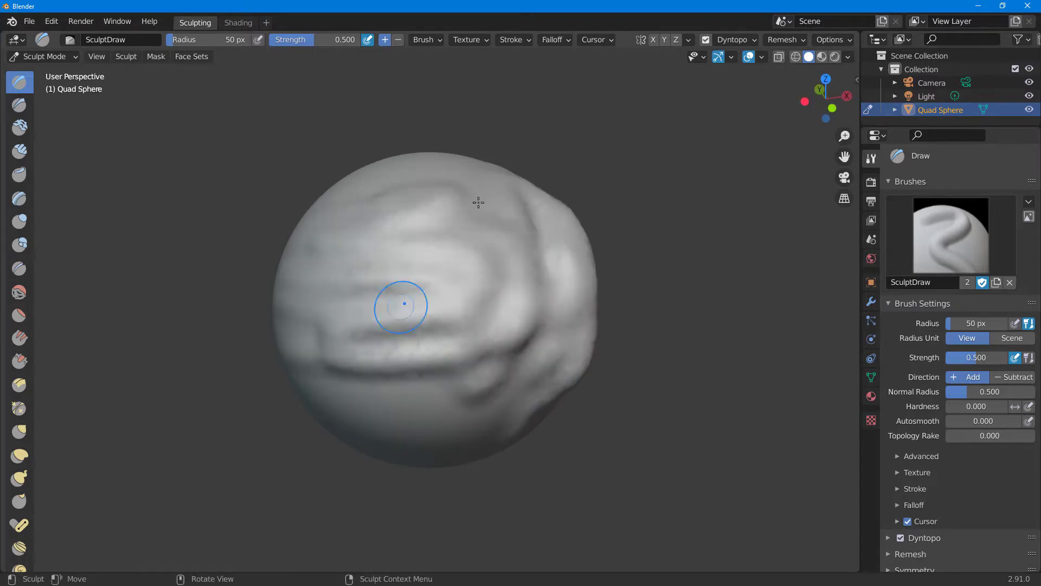
Enable X, Y and Z mirror symmetry and build up protruding horn-like lumps on the sphere with the Draw brush.
drag(651, 40, 676, 40)
mouse_move(425, 283)
mouse_down()
mouse_move(332, 237)
mouse_move(375, 217)
mouse_up()
middle_drag(445, 276, 543, 304)
mouse_move(396, 233)
mouse_down()
mouse_move(416, 272)
mouse_move(495, 244)
mouse_move(284, 439)
mouse_up()
middle_drag(284, 439, 363, 219)
mouse_move(363, 219)
mouse_down()
mouse_move(418, 267)
mouse_move(516, 304)
mouse_move(430, 258)
mouse_move(433, 277)
mouse_move(469, 279)
mouse_move(477, 293)
mouse_up()
mouse_move(477, 293)
middle_down()
mouse_move(544, 300)
mouse_move(564, 266)
middle_up()
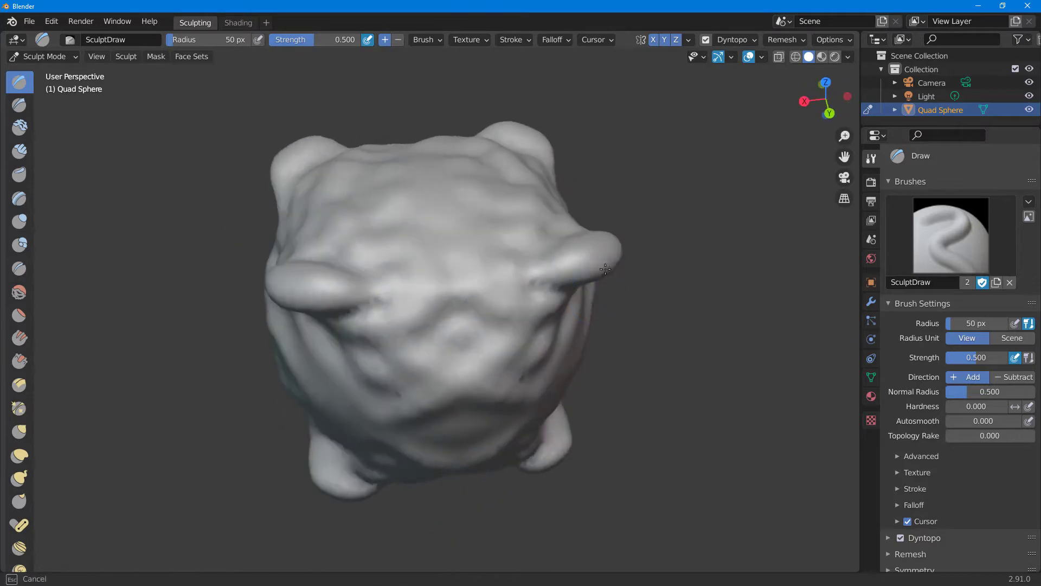
Sculpt a mirrored bulging brow and fine horizontal ridges on the face between the horns.
mouse_move(549, 353)
mouse_down()
mouse_move(400, 353)
mouse_move(387, 362)
mouse_move(430, 354)
mouse_up()
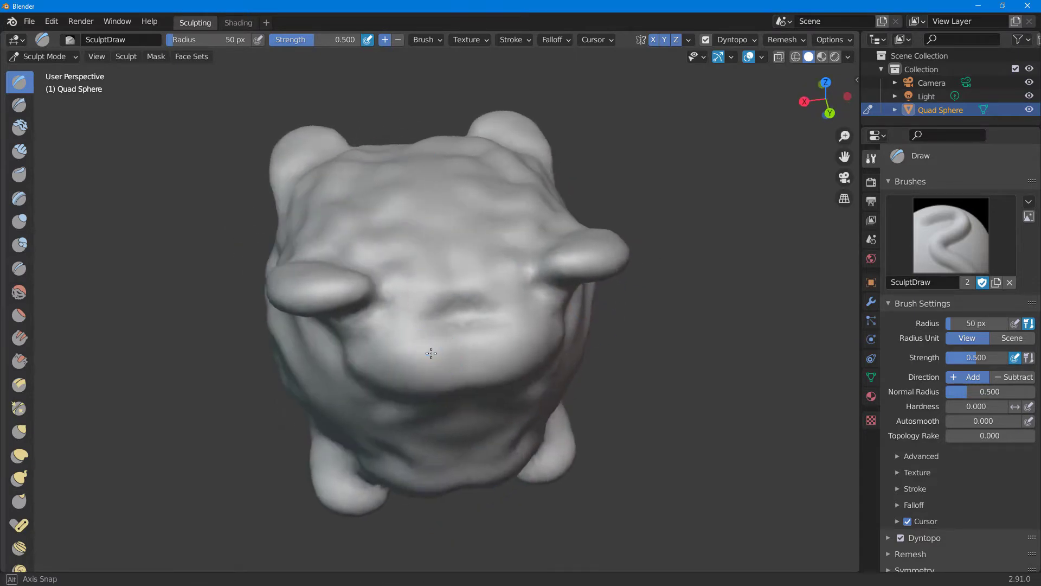
middle_drag(430, 354, 399, 291)
scroll(425, 248, up, 5)
mouse_move(424, 249)
mouse_down()
mouse_move(472, 251)
mouse_move(398, 254)
mouse_move(477, 261)
mouse_up()
mouse_move(450, 317)
mouse_down()
mouse_move(359, 317)
mouse_move(686, 309)
mouse_move(588, 253)
mouse_move(559, 252)
mouse_up()
scroll(558, 253, down, 9)
scroll(510, 291, up, 4)
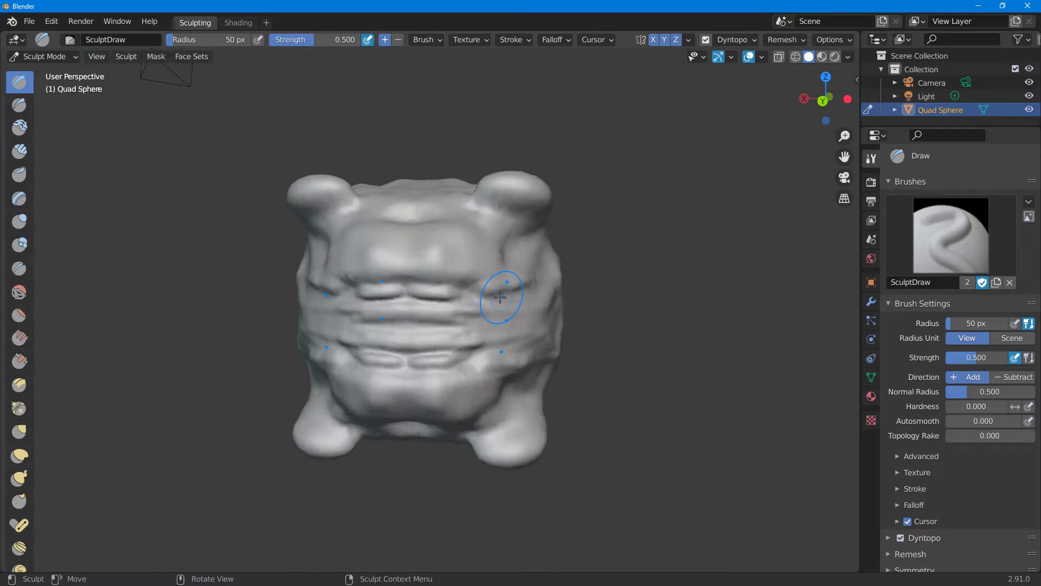
Sculpt more mirrored ridges around the body, adding a finely detailed close-up ridge on the side below the horns.
middle_drag(495, 295, 417, 316)
mouse_move(417, 317)
mouse_down()
mouse_move(214, 324)
mouse_move(306, 274)
mouse_up()
scroll(307, 272, up, 5)
mouse_move(374, 240)
mouse_down()
mouse_move(510, 318)
mouse_move(425, 298)
mouse_up()
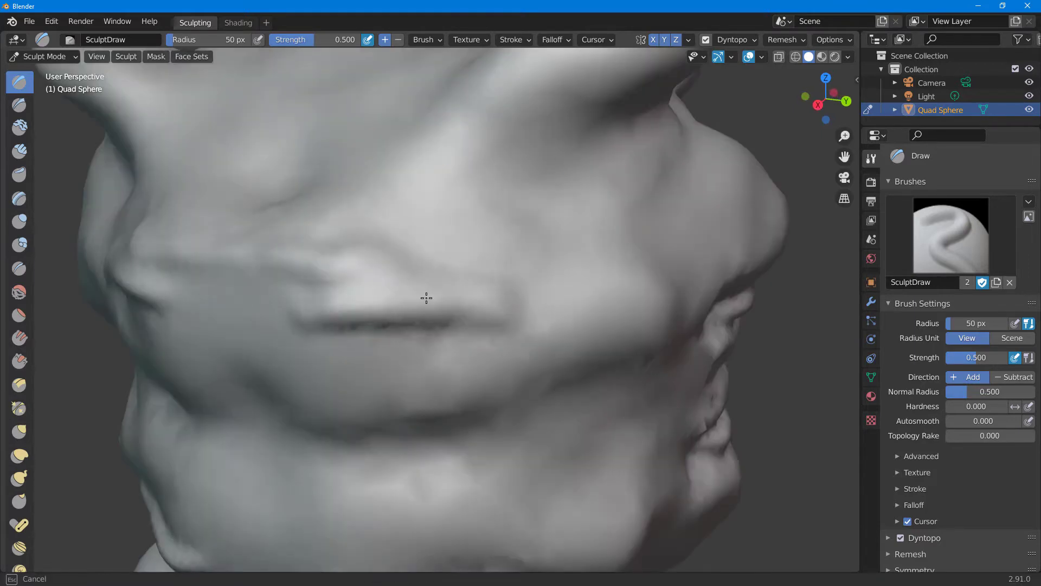
scroll(425, 298, down, 8)
scroll(458, 296, up, 3)
middle_drag(458, 296, 453, 307)
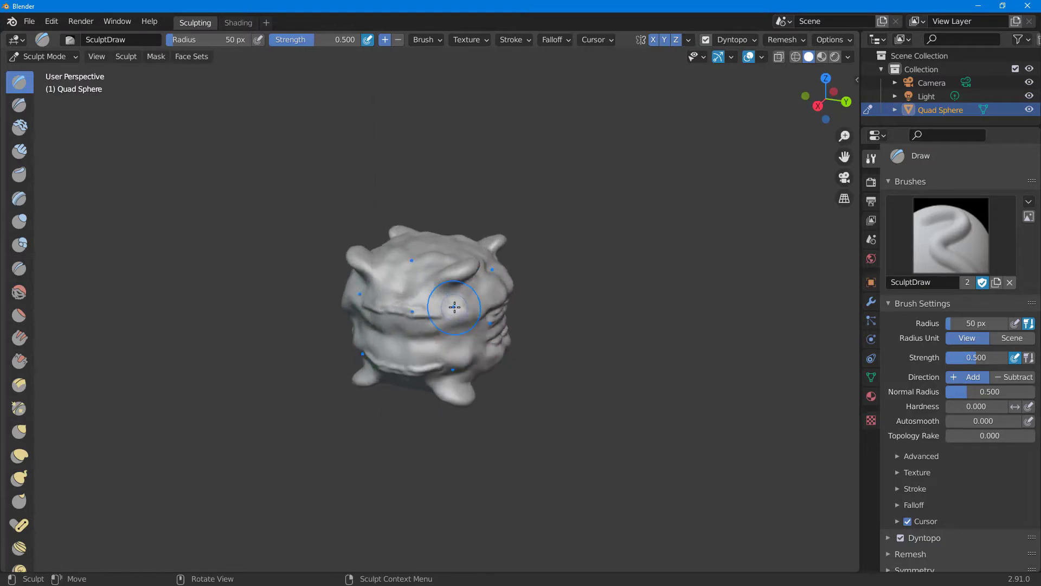
scroll(453, 307, up, 3)
mouse_move(444, 279)
mouse_down()
mouse_move(403, 233)
mouse_move(446, 246)
mouse_move(402, 199)
mouse_up()
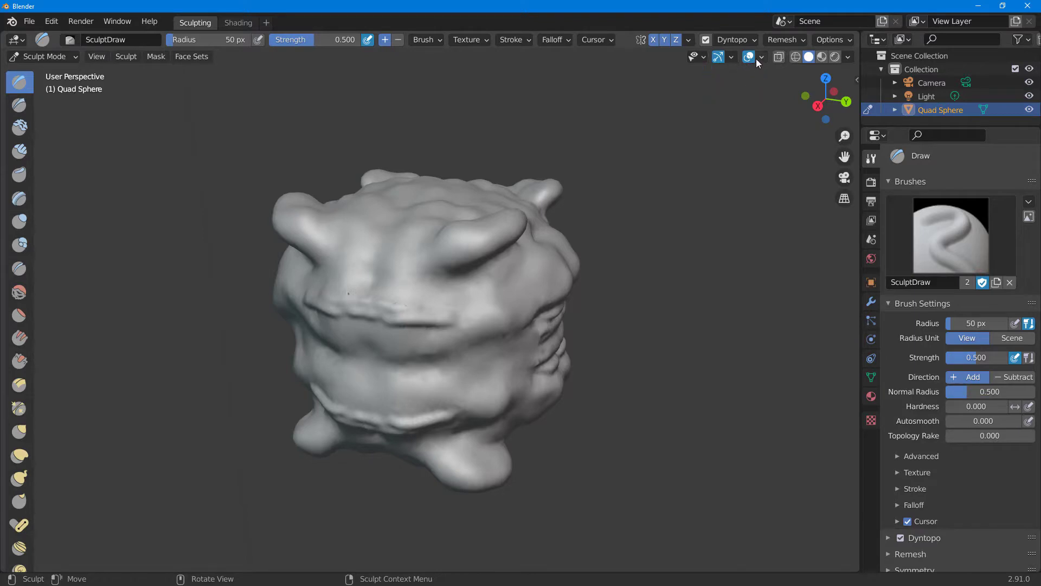
Turn off Smooth Shading in the dynamic topology settings and disable dynamic topology.
click(705, 40)
click(729, 40)
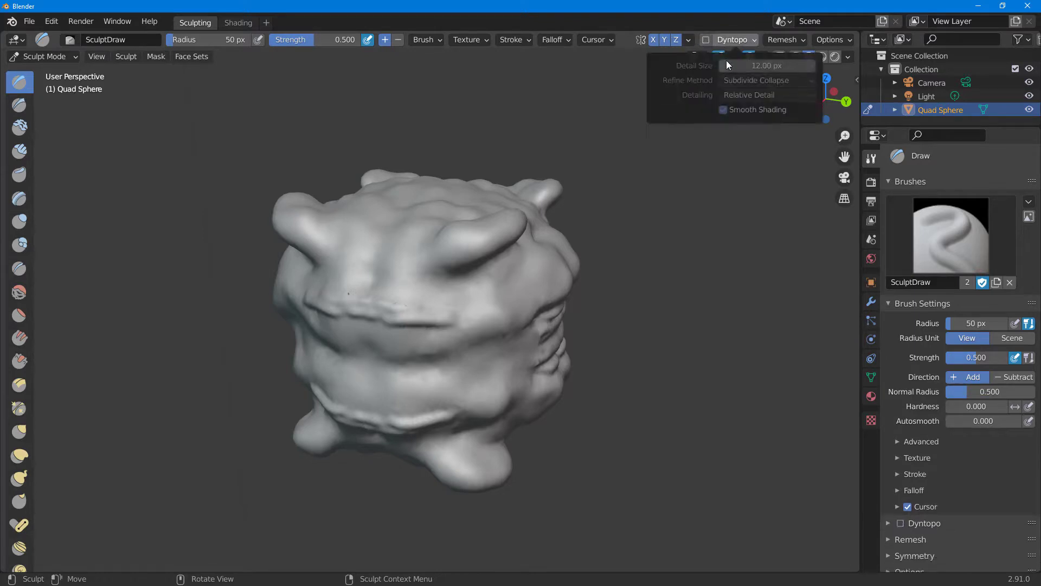
click(730, 39)
click(706, 40)
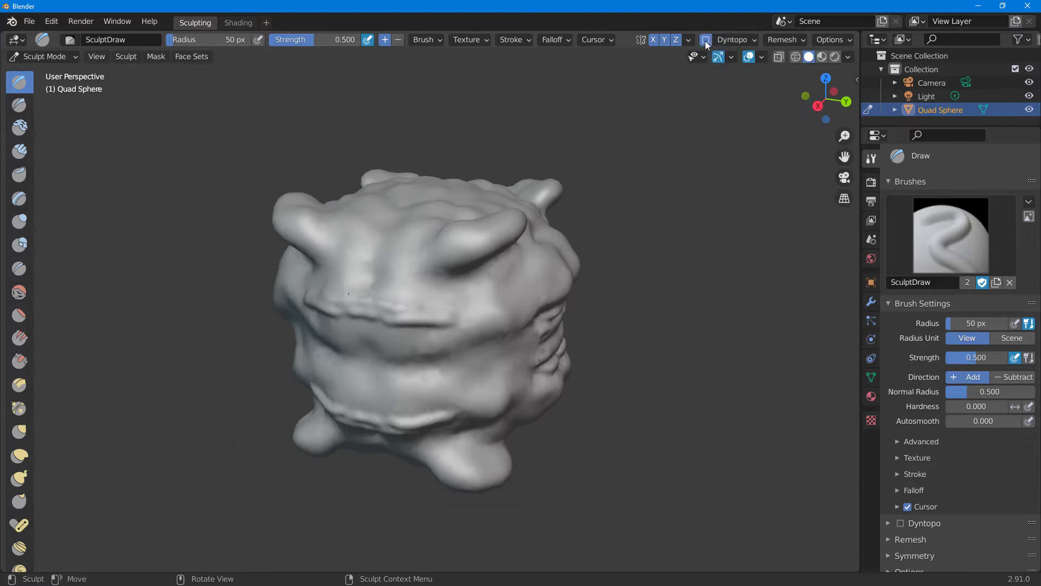
click(729, 39)
click(725, 110)
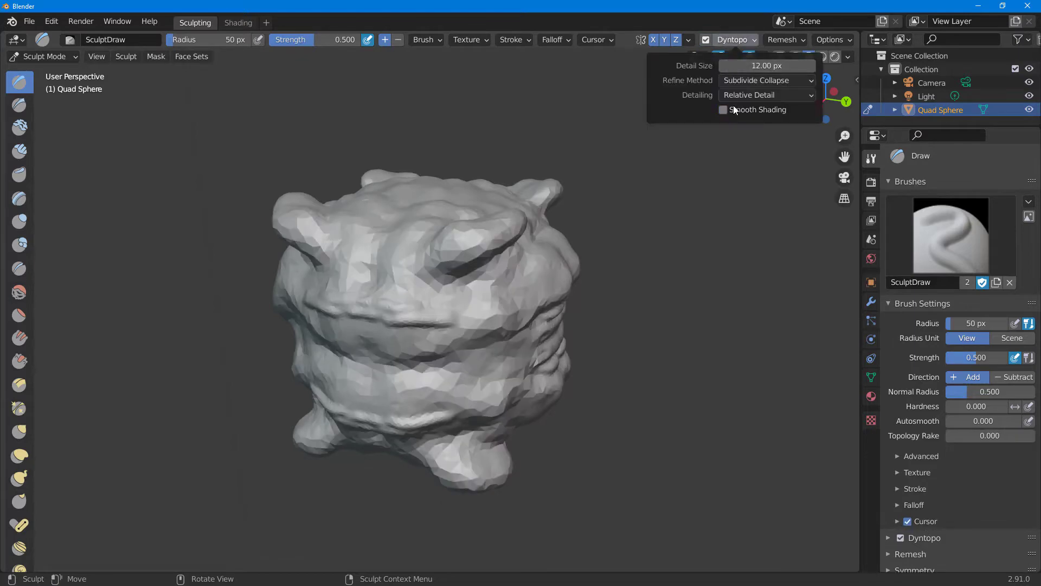
click(705, 41)
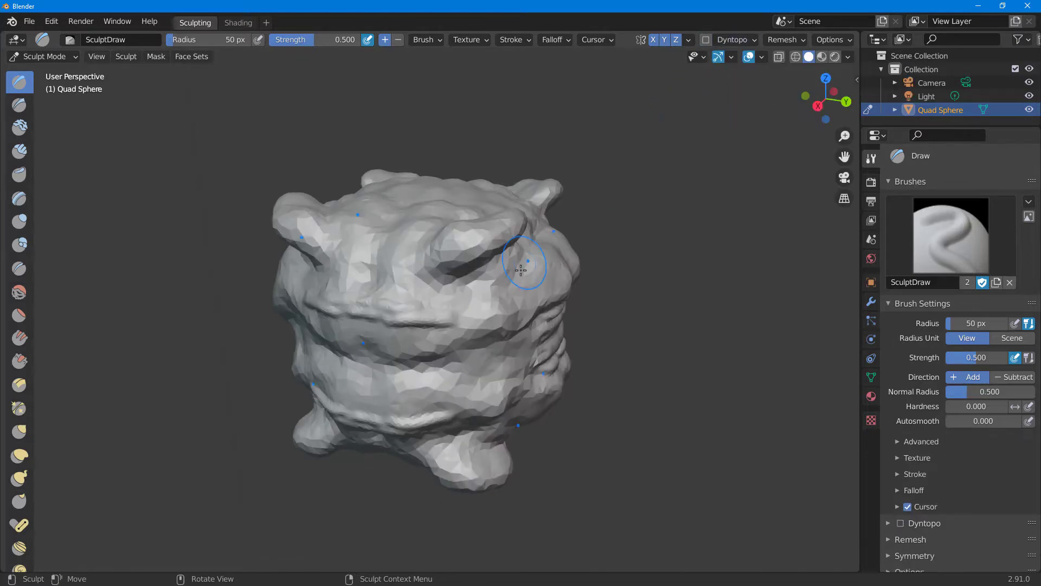
Examine the flat-shaded facets from several angles, comparing the finely detailed ridges with the coarser surfaces.
scroll(520, 269, up, 8)
mouse_move(427, 361)
middle_down()
mouse_move(530, 321)
mouse_move(525, 341)
mouse_move(547, 293)
middle_up()
scroll(530, 330, down, 7)
scroll(524, 327, up, 5)
scroll(530, 325, down, 3)
scroll(547, 292, down, 5)
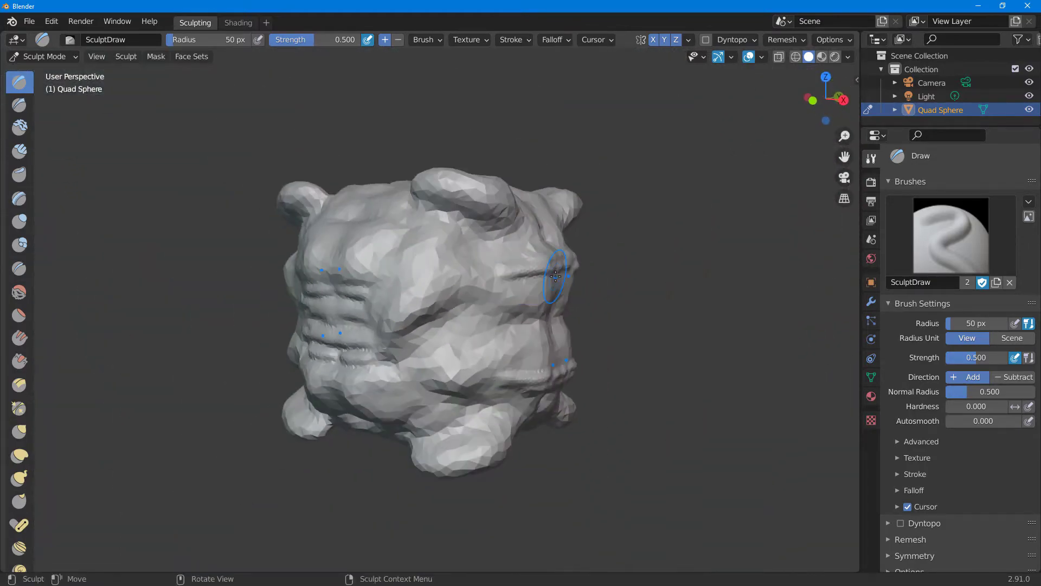
scroll(556, 276, up, 4)
scroll(543, 274, up, 5)
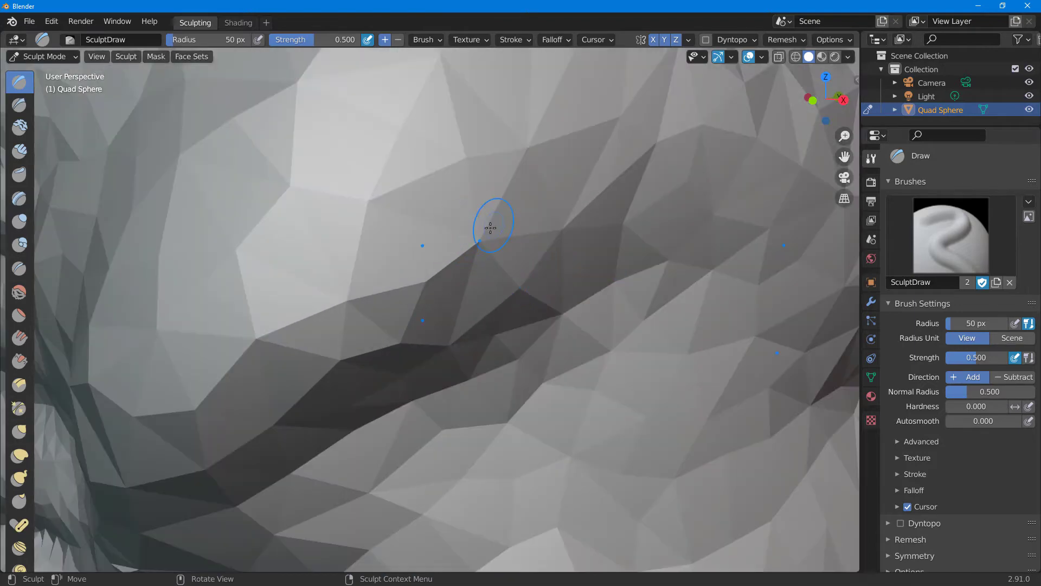
scroll(377, 263, down, 5)
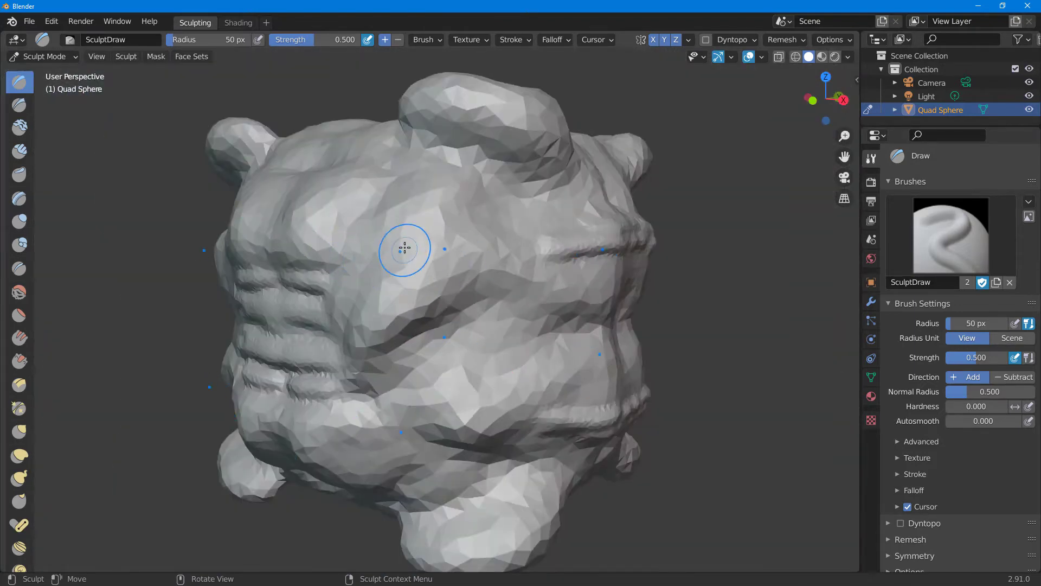
Examine the triangle density of the sculpted mesh in Edit Mode, and return to Sculpt Mode.
mouse_move(404, 247)
middle_down()
mouse_move(530, 248)
mouse_move(481, 225)
middle_up()
scroll(530, 249, down, 2)
key(Tab)
scroll(523, 264, up, 5)
scroll(524, 264, down, 5)
scroll(482, 225, up, 5)
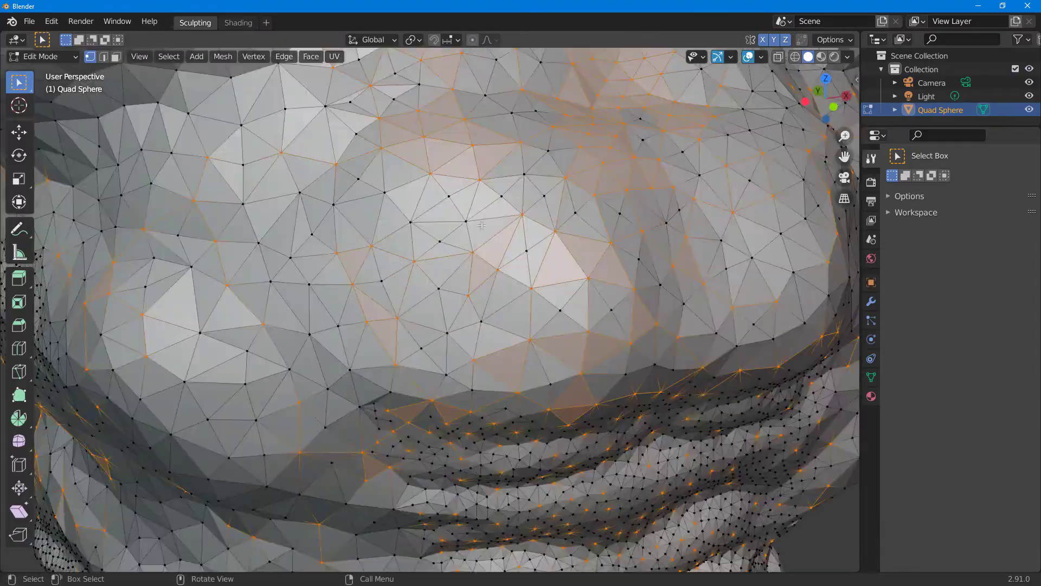
middle_drag(603, 204, 639, 174)
scroll(639, 175, down, 6)
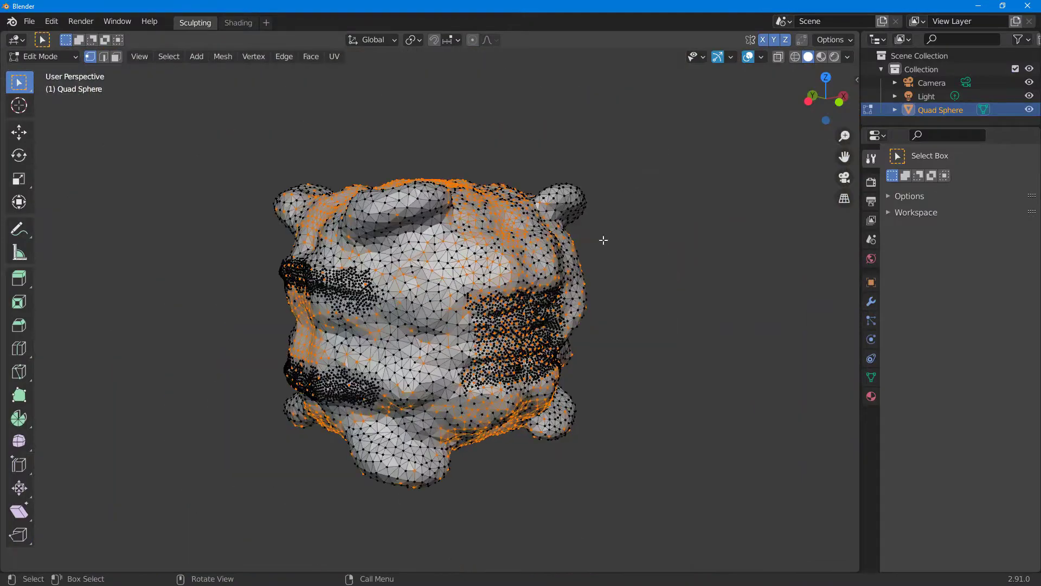
scroll(597, 244, up, 2)
mouse_move(583, 260)
middle_down()
mouse_move(567, 277)
mouse_move(596, 271)
middle_up()
key(Tab)
scroll(592, 269, down, 1)
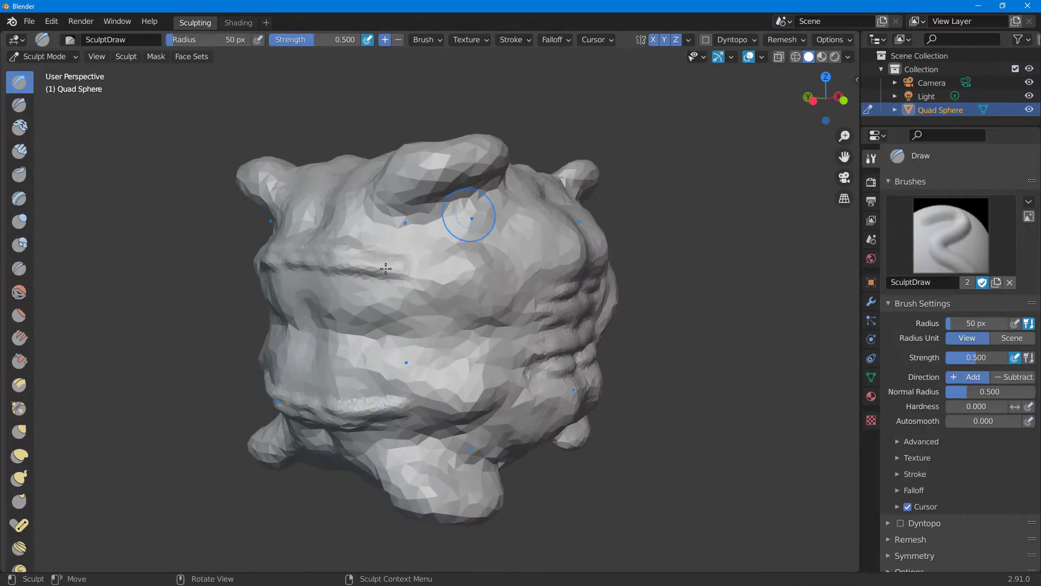
Voxel remesh the sculpt with a voxel size of 0.5 m, enabling Smooth Normals and preserving Paint Mask and Face Sets.
scroll(486, 257, down, 1)
scroll(475, 271, up, 2)
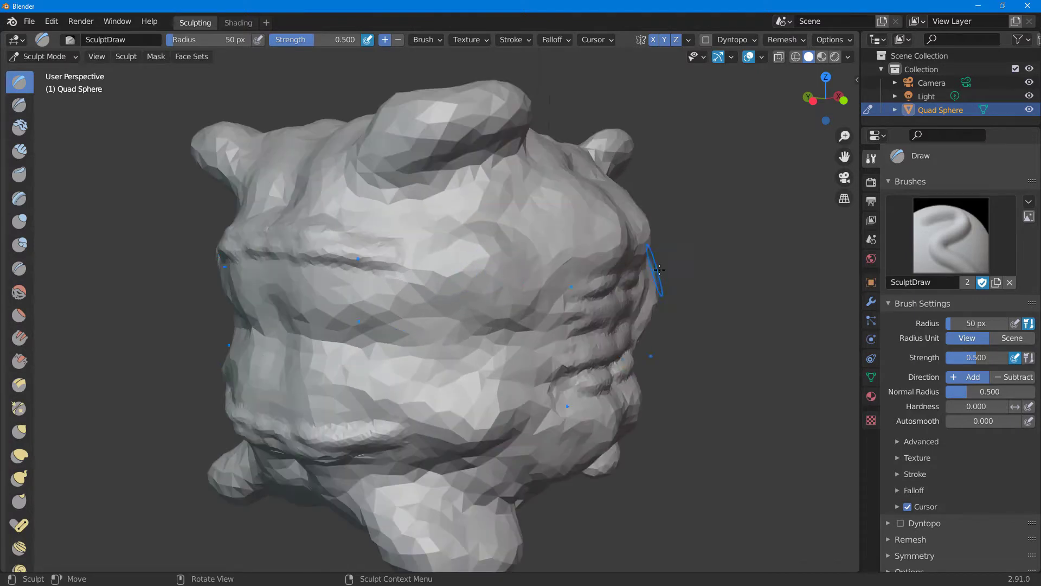
click(871, 378)
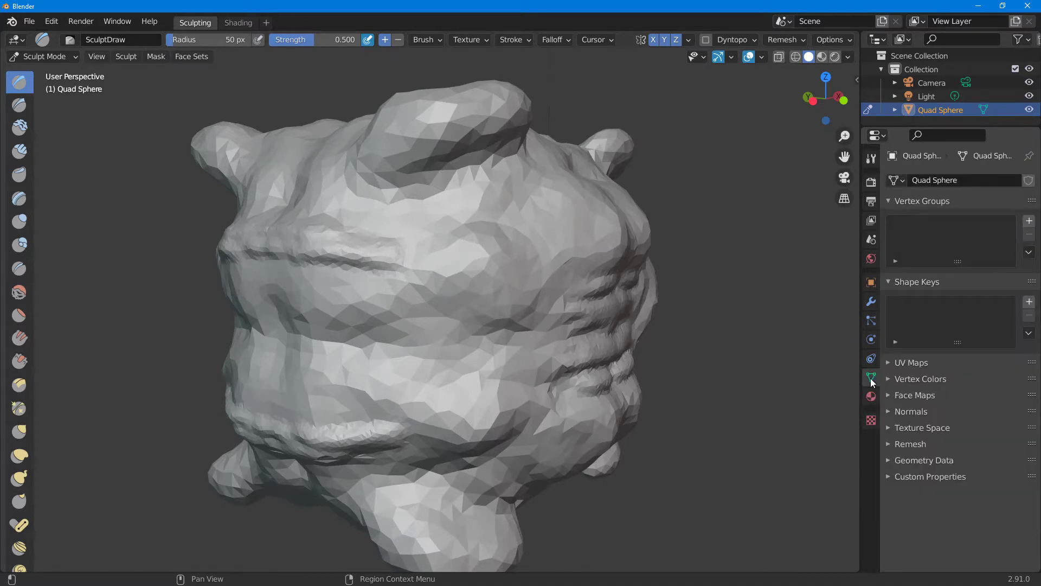
click(913, 445)
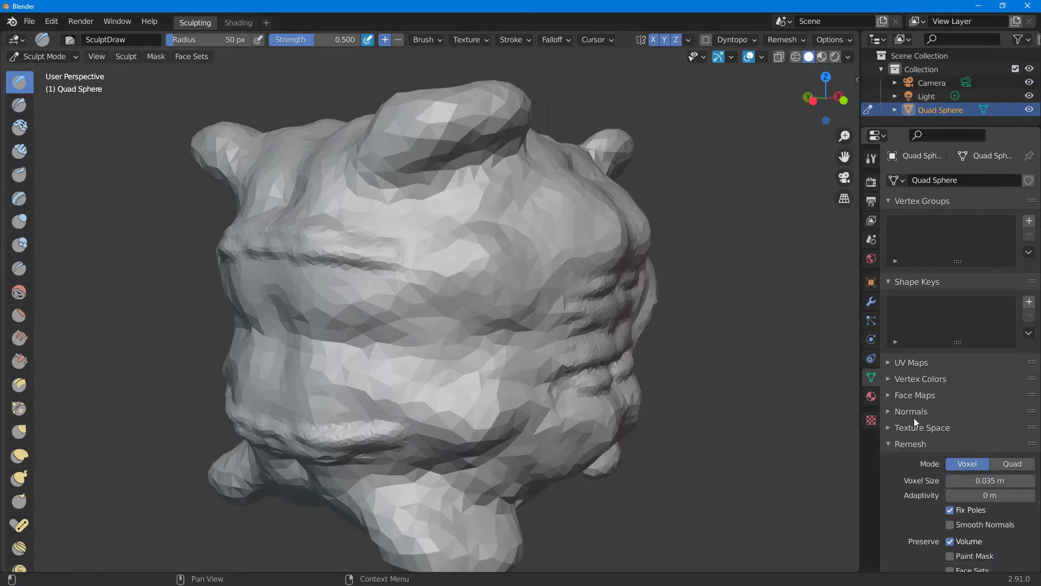
scroll(916, 418, down, 3)
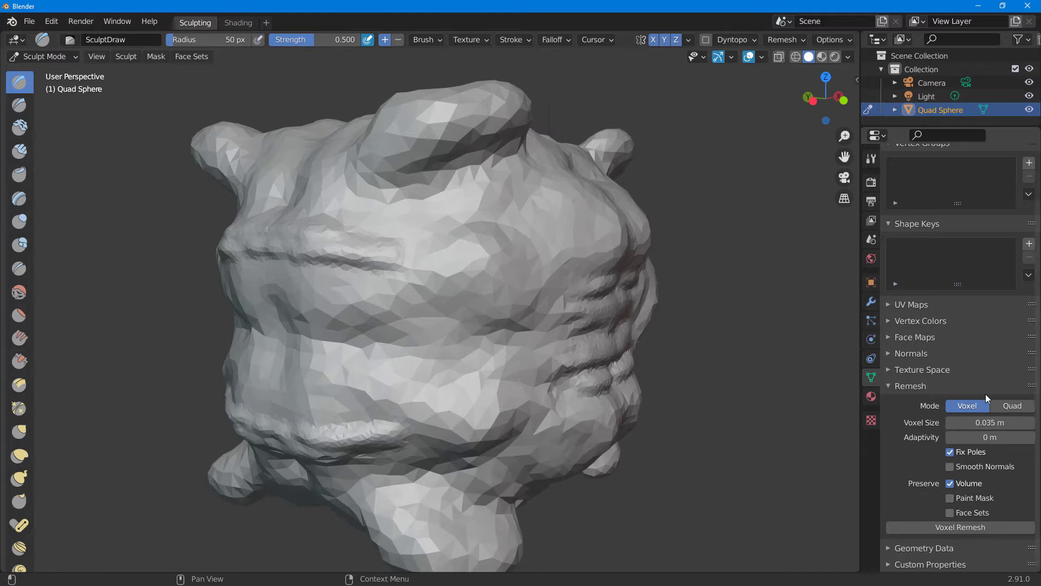
click(997, 423)
key(Return)
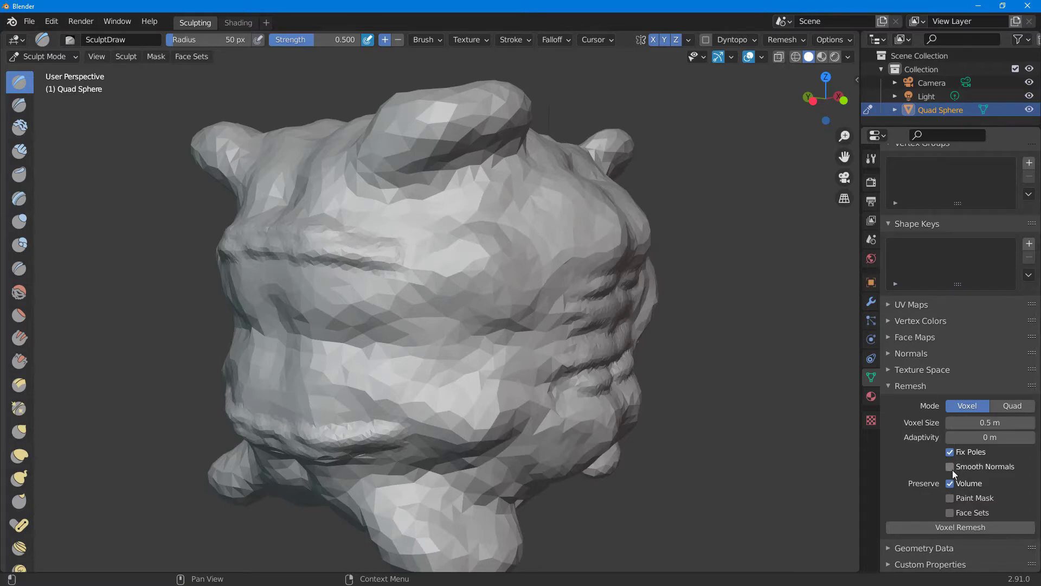
click(950, 467)
click(962, 529)
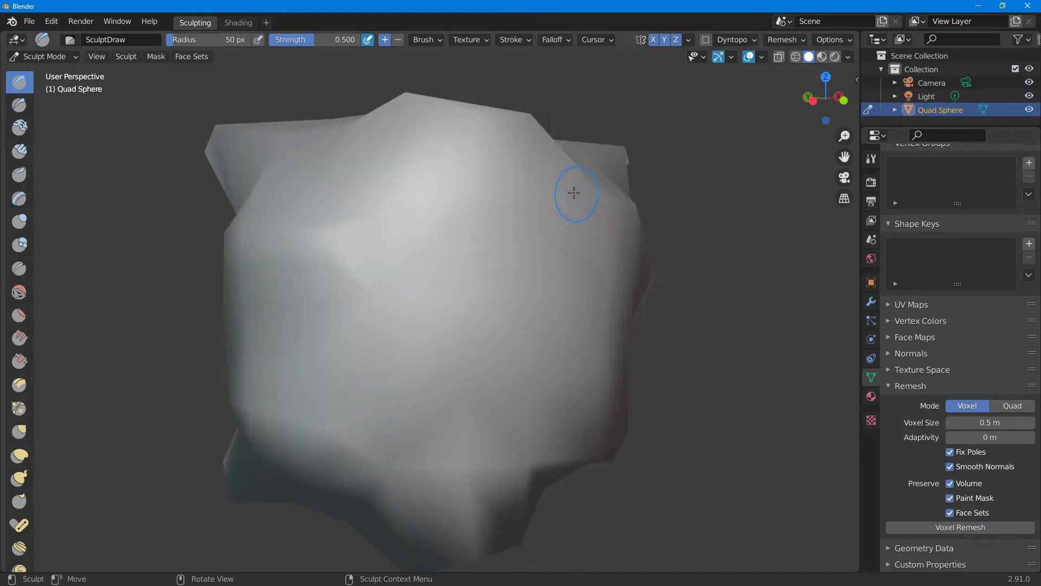
Inspect the remeshed quad topology in Edit Mode and return to Sculpt Mode.
mouse_move(569, 193)
middle_down()
mouse_move(569, 300)
mouse_move(597, 246)
mouse_move(509, 254)
mouse_move(588, 210)
mouse_move(554, 234)
mouse_move(472, 210)
mouse_move(486, 214)
middle_up()
key(Tab)
key(Tab)
key(Tab)
key(Tab)
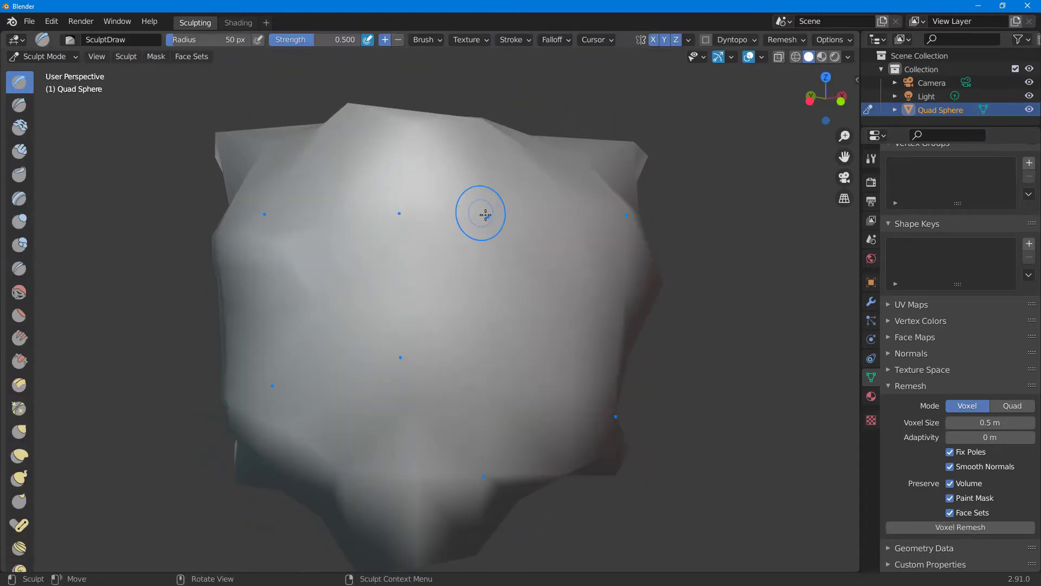
Undo the voxel remesh to restore the detailed sculpt.
key(ctrl+z)
key(ctrl+z)
key(ctrl+z)
key(ctrl+z)
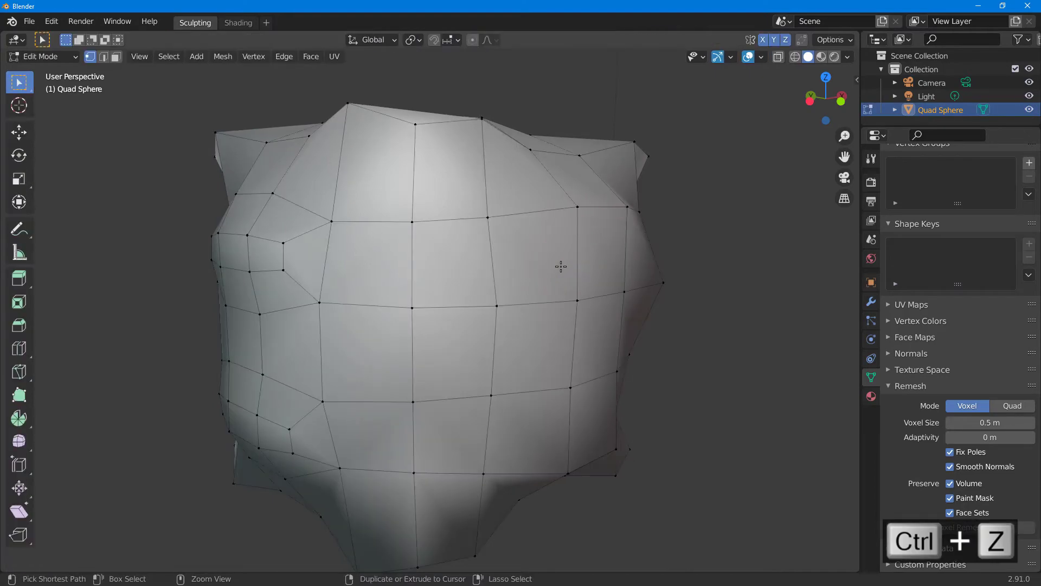
key(ctrl+z)
middle_drag(560, 265, 588, 269)
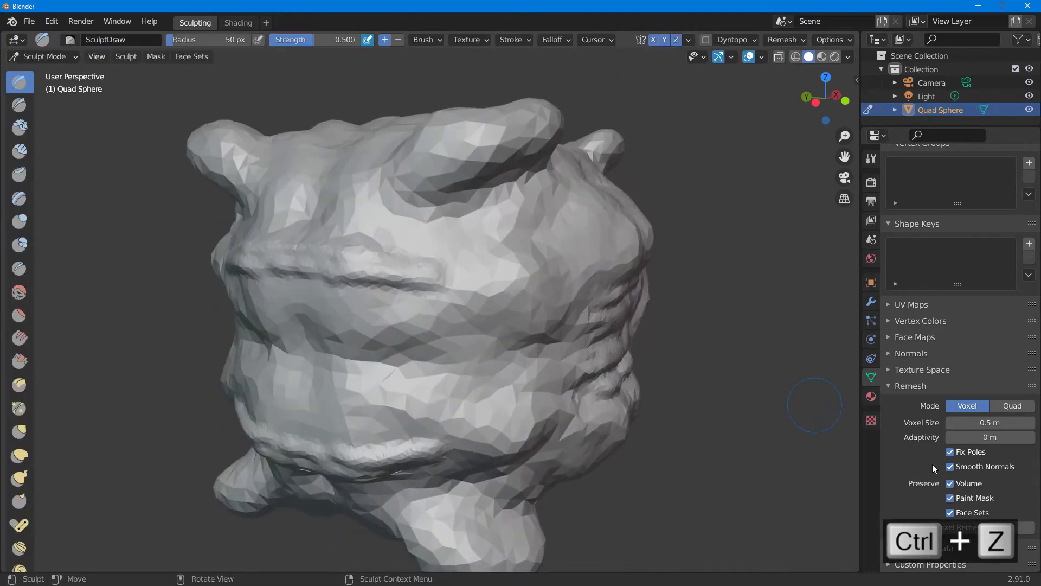
Turn off Smooth Normals, set the voxel size to 0.1 m and voxel remesh the sculpt.
click(991, 423)
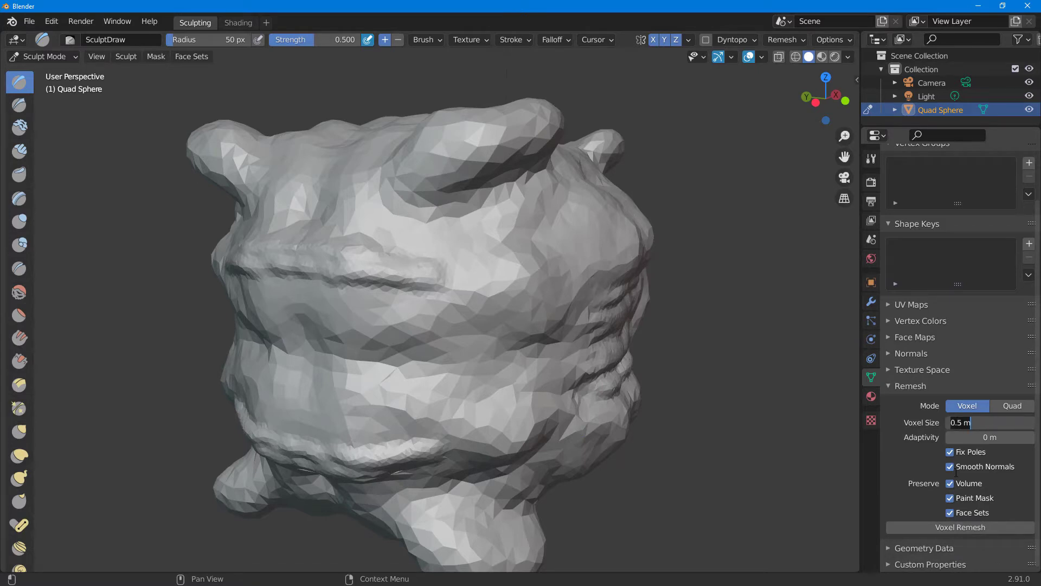
key(Return)
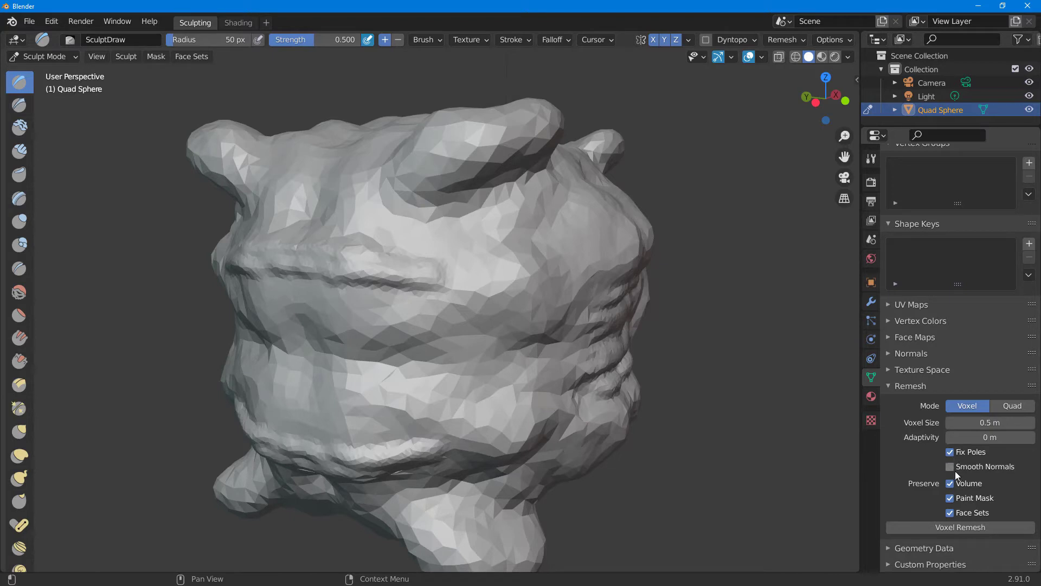
click(984, 424)
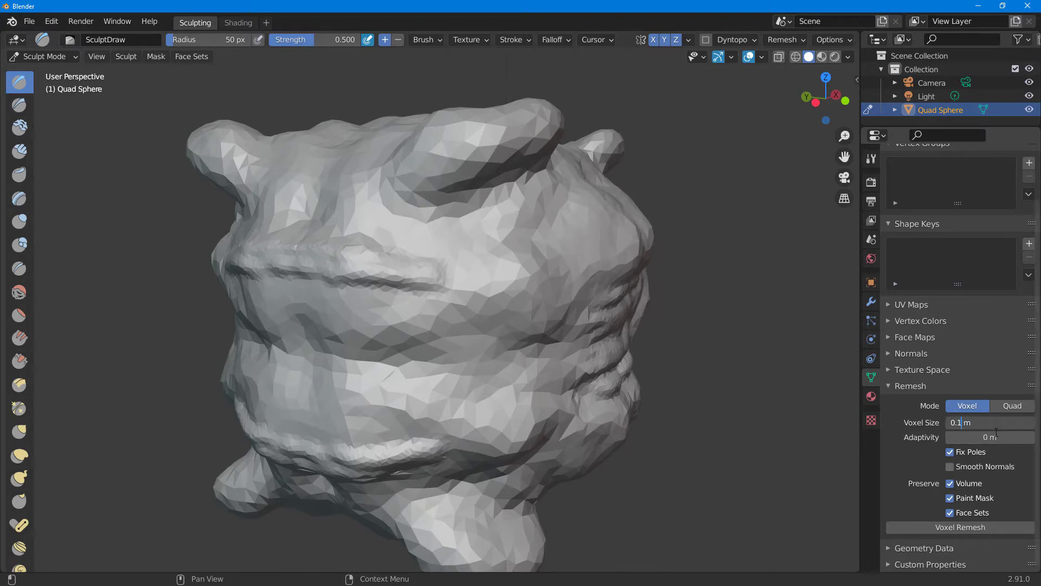
key(Return)
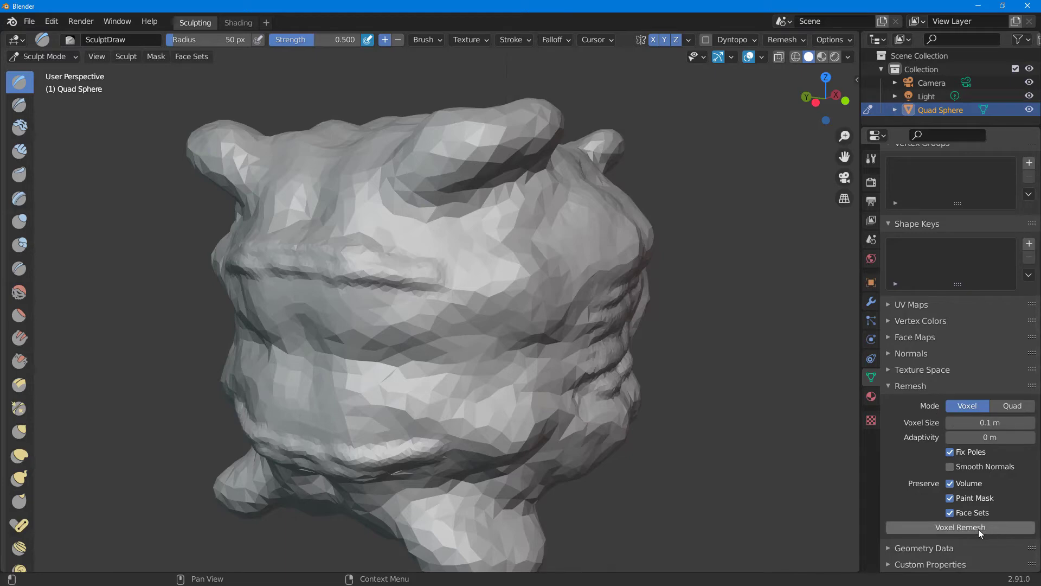
click(978, 529)
Examine the new quad topology in Edit Mode, and view the remeshed sculpt from several sides in Sculpt Mode.
mouse_move(487, 298)
middle_down()
mouse_move(568, 372)
mouse_move(458, 318)
mouse_move(428, 265)
mouse_move(473, 239)
mouse_move(537, 270)
mouse_move(580, 275)
mouse_move(603, 294)
middle_up()
key(Tab)
scroll(473, 239, up, 4)
scroll(483, 238, down, 2)
scroll(482, 238, up, 4)
scroll(500, 220, down, 4)
scroll(610, 301, down, 4)
middle_drag(553, 342, 594, 334)
key(Tab)
mouse_move(515, 338)
middle_down()
mouse_move(631, 321)
mouse_move(507, 288)
mouse_move(633, 323)
middle_up()
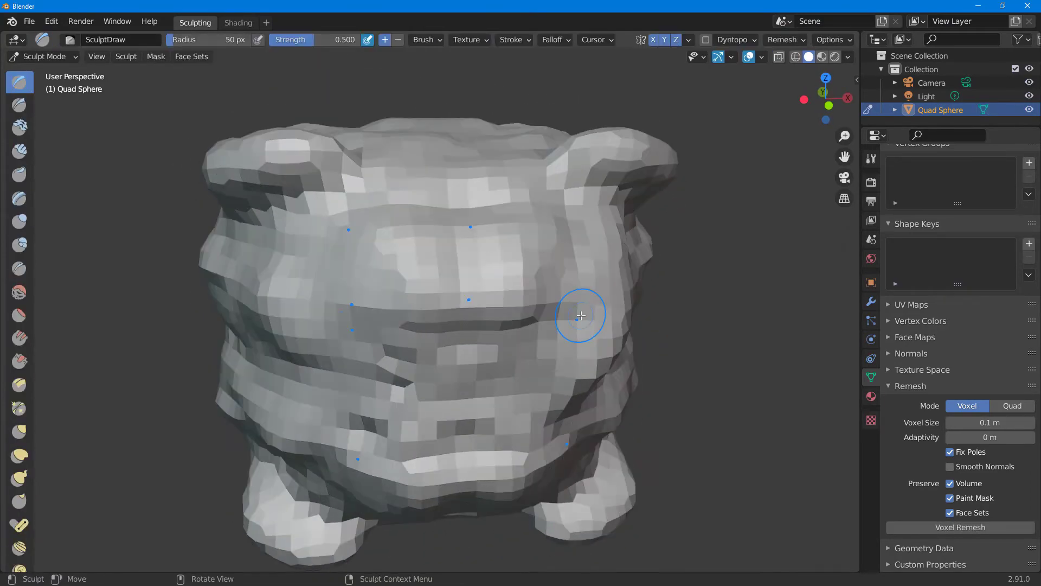
middle_drag(616, 259, 481, 271)
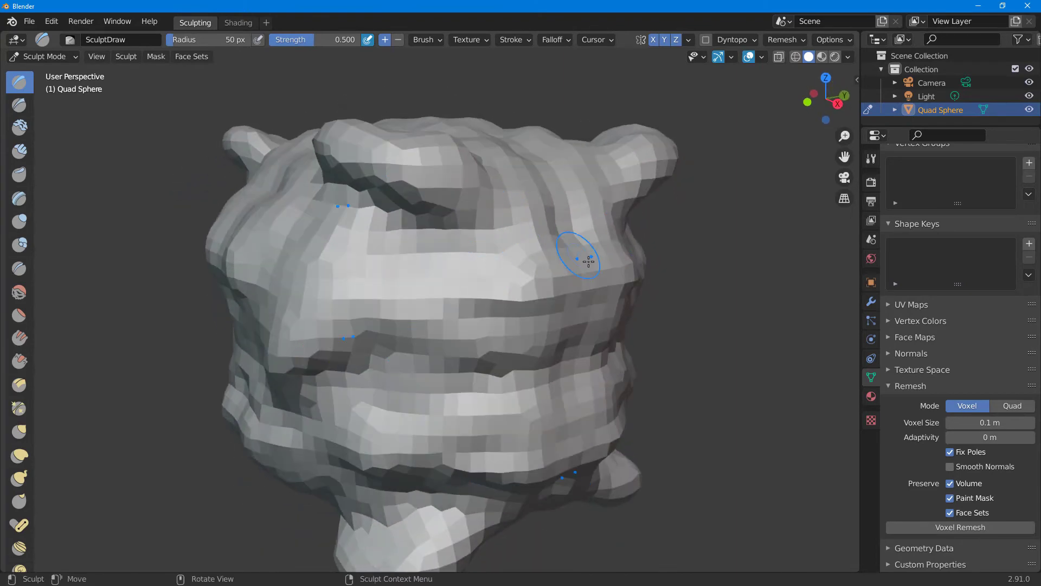
Set the voxel size to 0.2 m and voxel remesh the sculpt again.
click(986, 423)
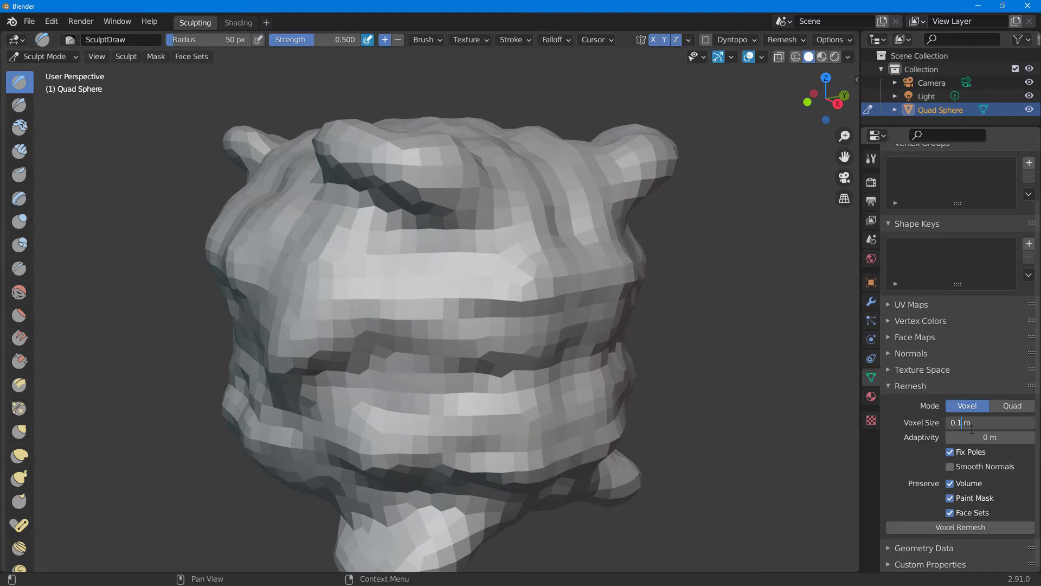
text(0.2)
key(Return)
click(973, 528)
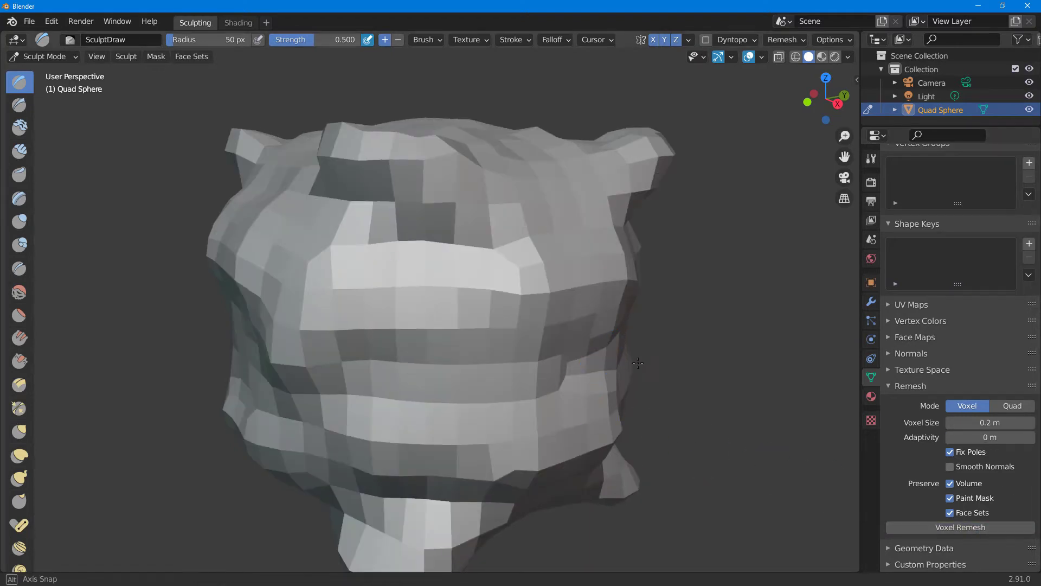
Turn on Smooth Normals, voxel remesh the sculpt and view the smooth-shaded result from several sides.
middle_drag(580, 380, 648, 362)
click(958, 465)
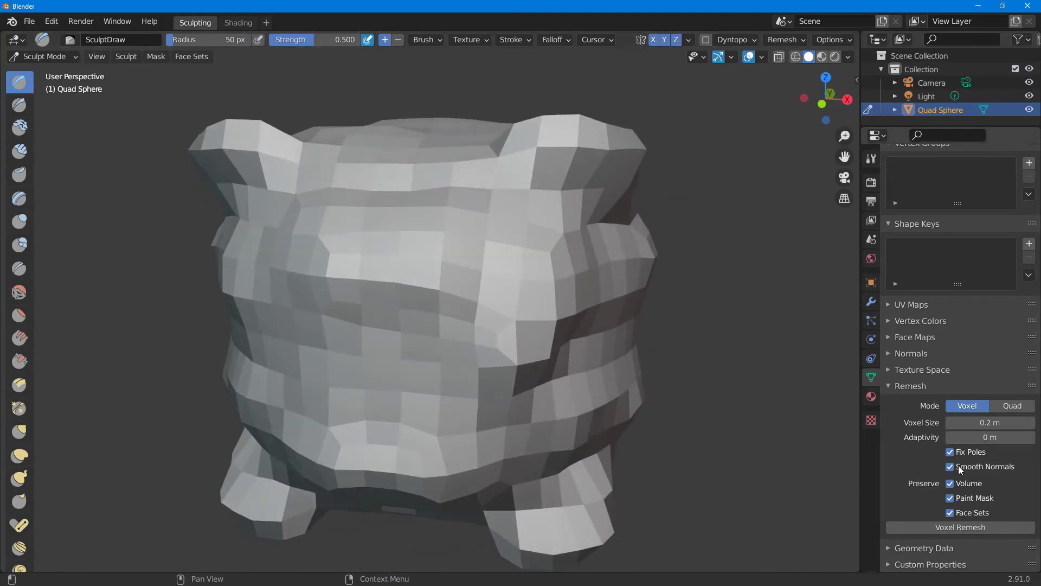
click(977, 529)
mouse_move(633, 337)
middle_down()
mouse_move(500, 330)
mouse_move(798, 337)
middle_up()
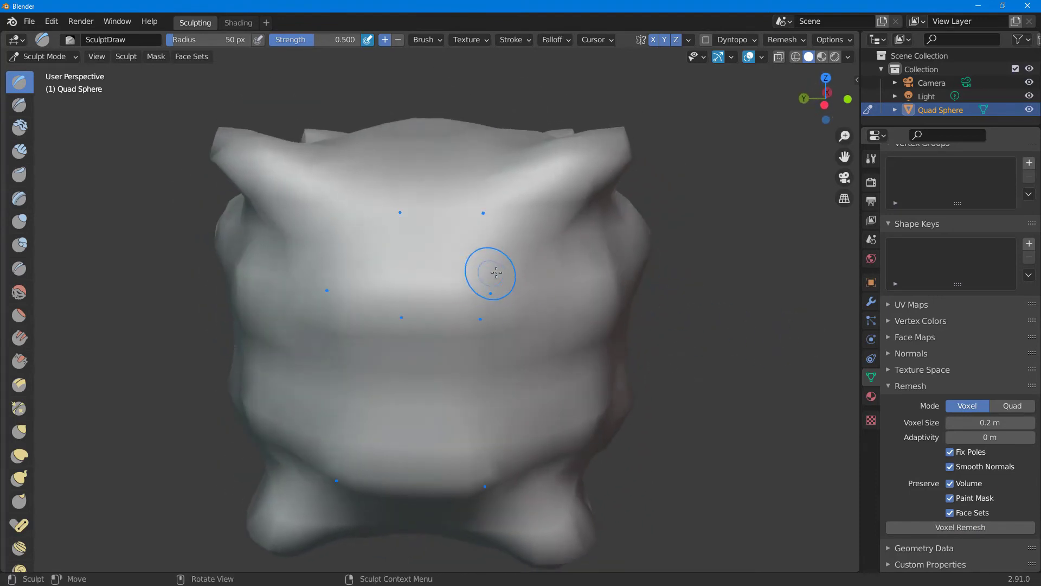
mouse_move(496, 273)
middle_down()
mouse_move(567, 284)
mouse_move(649, 273)
middle_up()
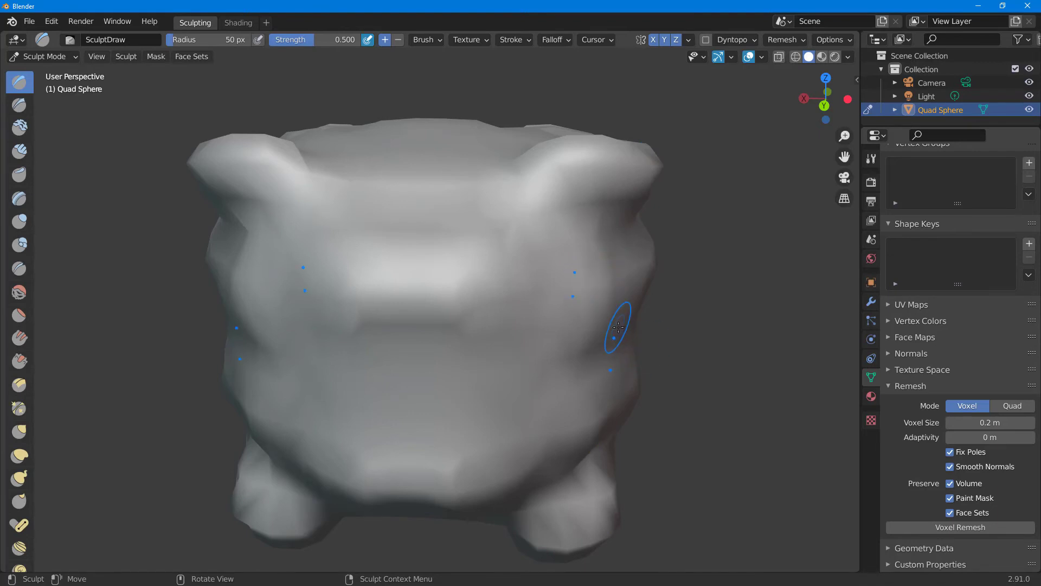
middle_drag(618, 327, 526, 345)
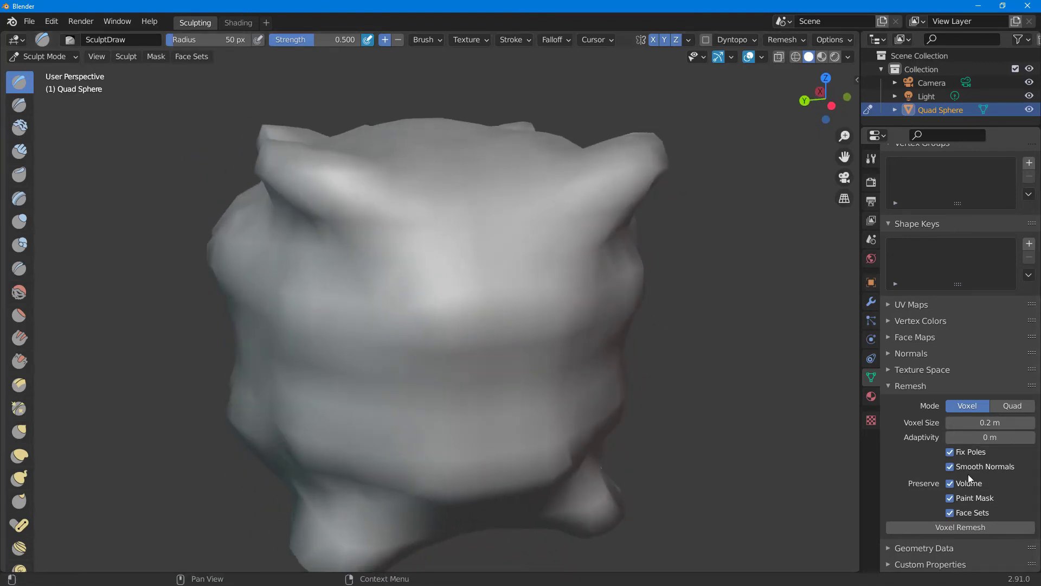
Voxel remesh the sculpt with Smooth Normals turned off, and repeat the remesh with the adaptivity set to 0.017 m.
click(960, 527)
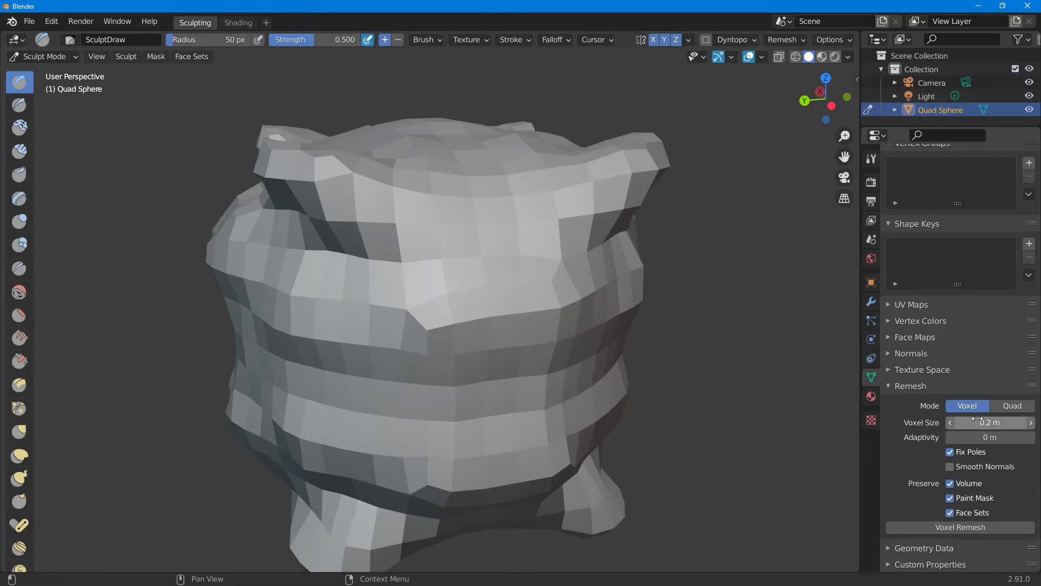
drag(990, 437, 1000, 437)
click(971, 528)
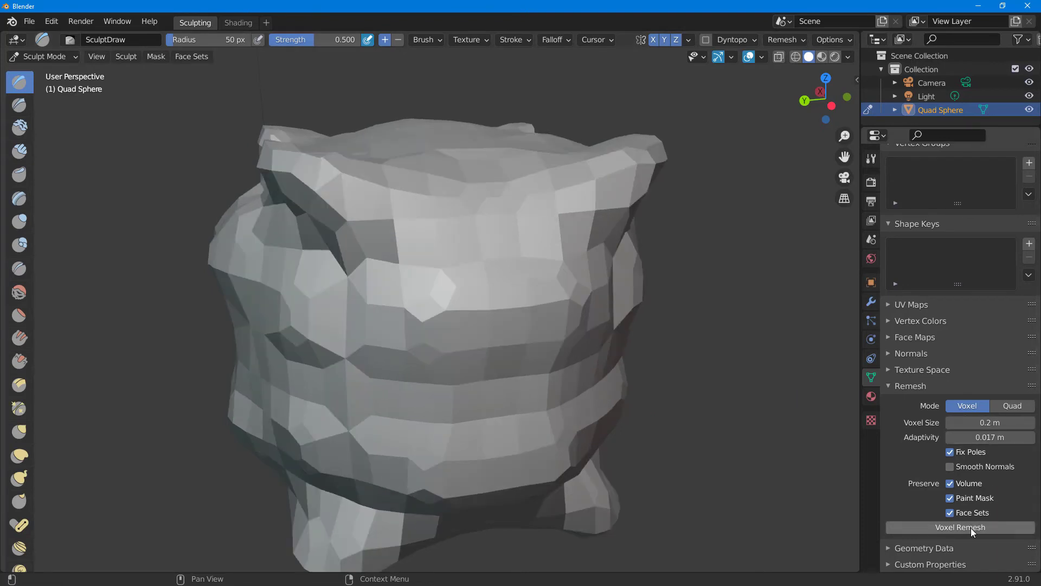
click(970, 528)
click(974, 531)
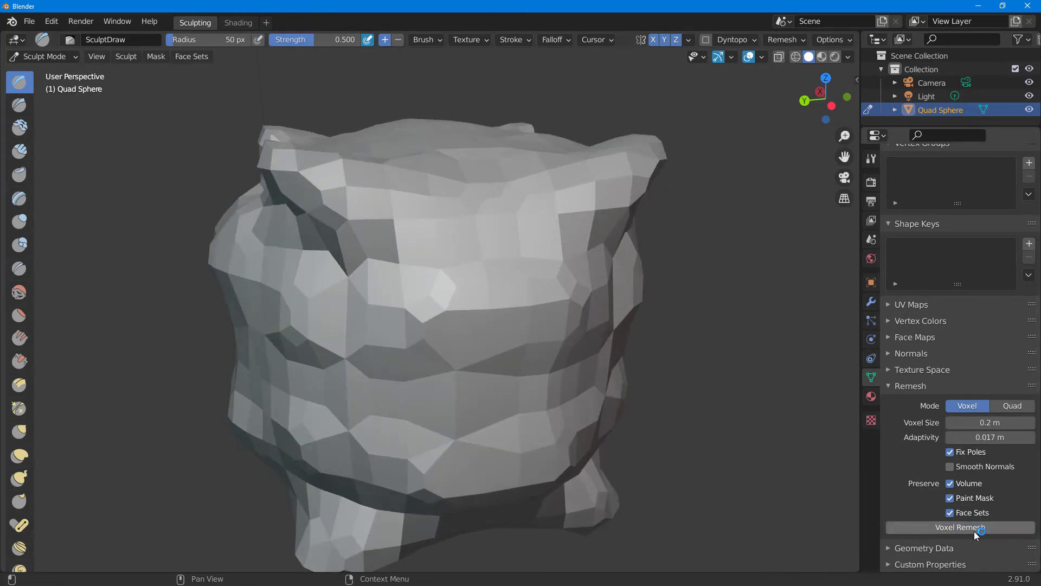
Set the adaptivity to 0.057 m and voxel remesh the sculpt again.
drag(985, 437, 1014, 437)
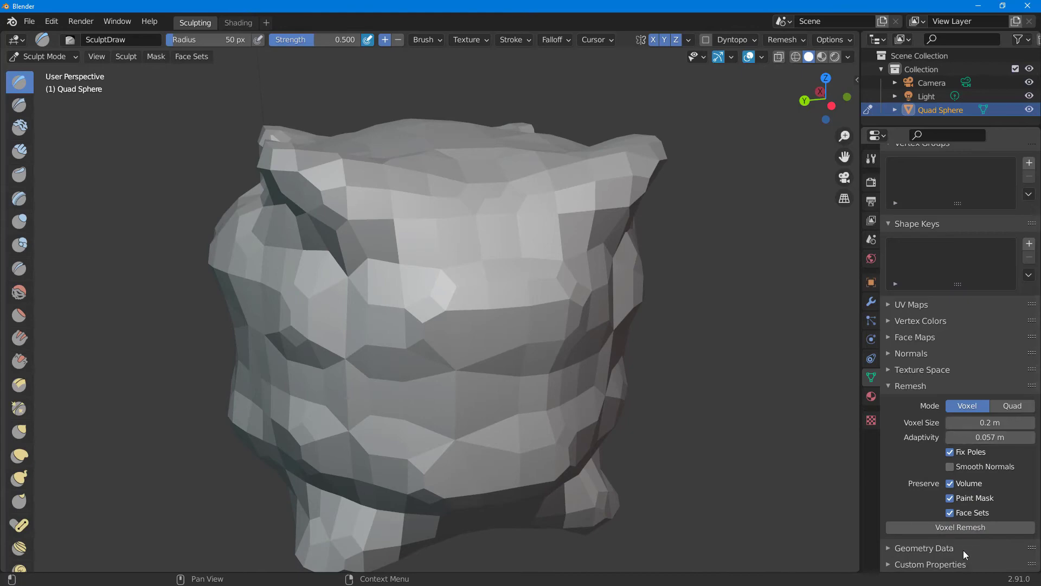
click(974, 529)
Examine the adaptive remesh topology up close in Edit Mode, and look over the faceted sculpt in Sculpt Mode.
mouse_move(542, 347)
middle_down()
mouse_move(478, 350)
mouse_move(586, 325)
middle_up()
scroll(506, 351, up, 4)
key(Tab)
scroll(588, 321, up, 2)
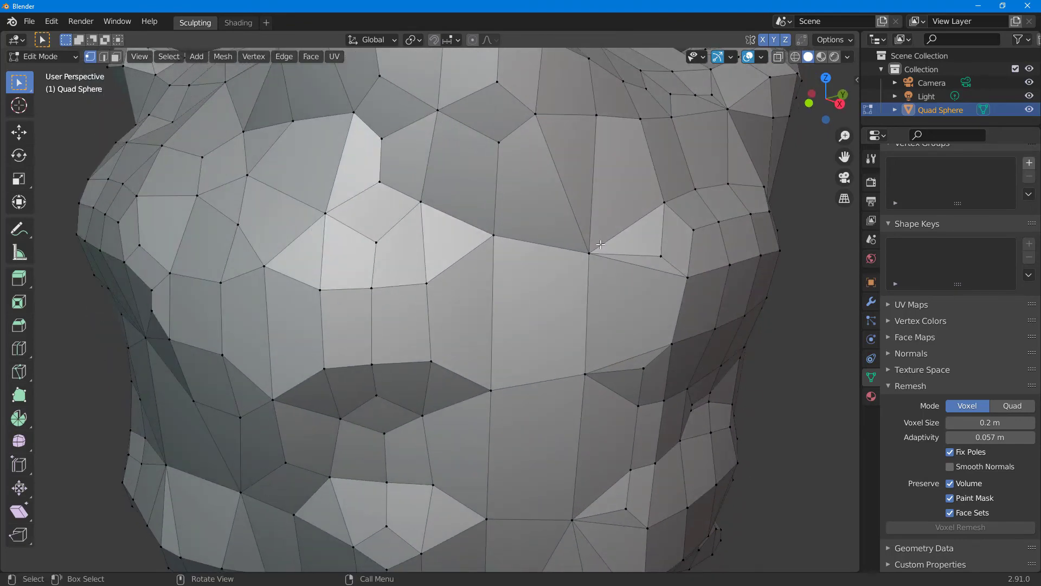
middle_drag(587, 248, 418, 253)
key(Tab)
mouse_move(544, 277)
middle_down()
mouse_move(442, 284)
mouse_move(499, 299)
mouse_move(507, 281)
mouse_move(499, 288)
mouse_move(511, 292)
middle_up()
scroll(443, 284, down, 6)
scroll(499, 298, up, 6)
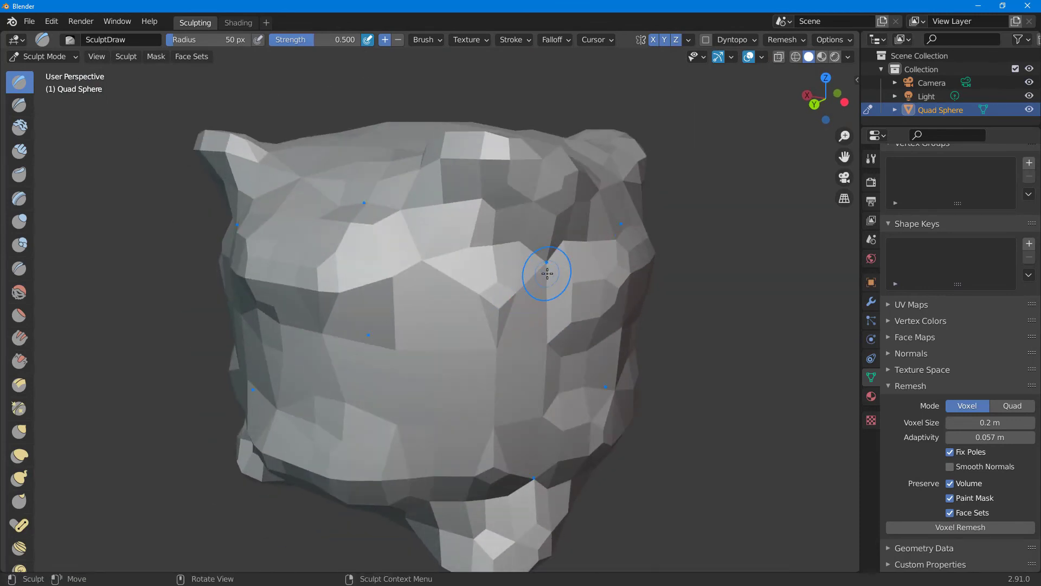